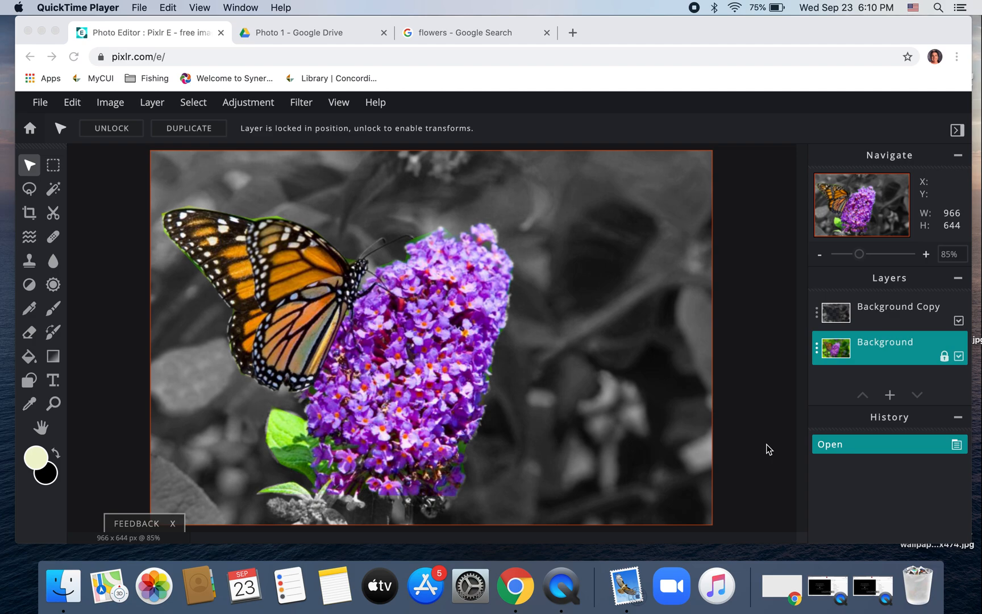
# Step: Copy the image address of the monarch butterfly photo previewed in the flowers image search
pyautogui.click(737, 247)
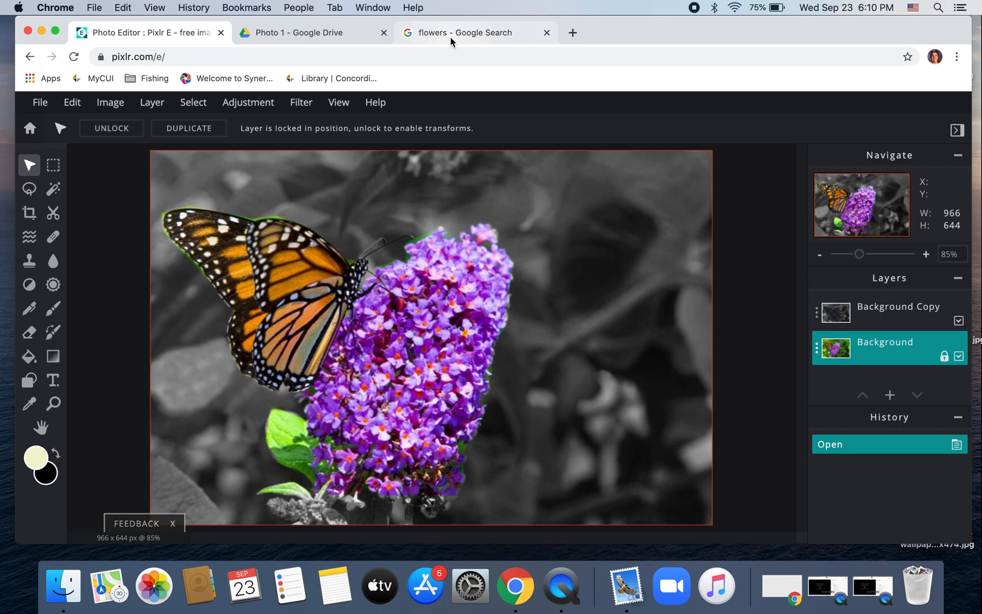
pyautogui.click(505, 32)
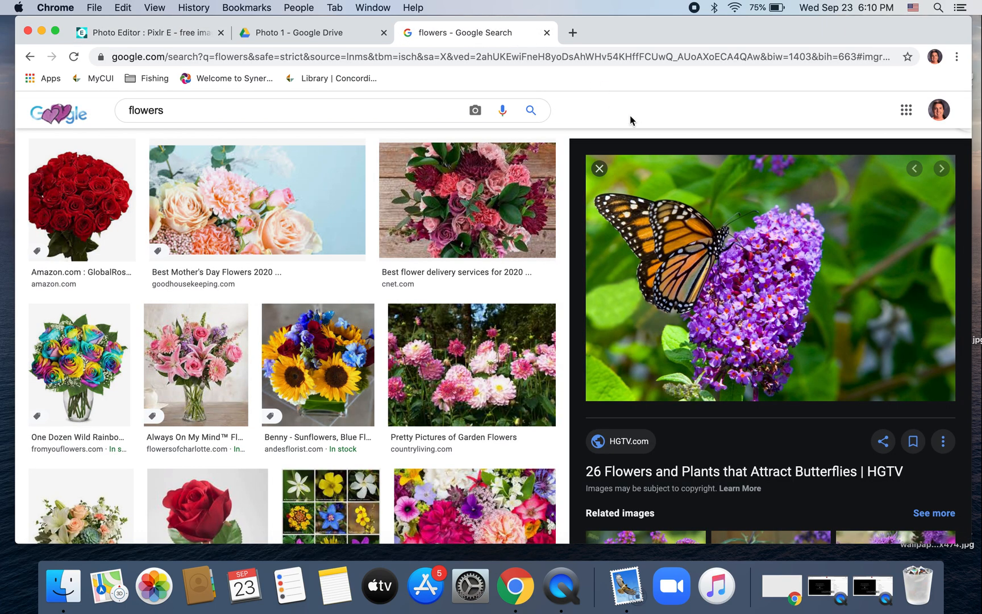
pyautogui.rightClick(642, 265)
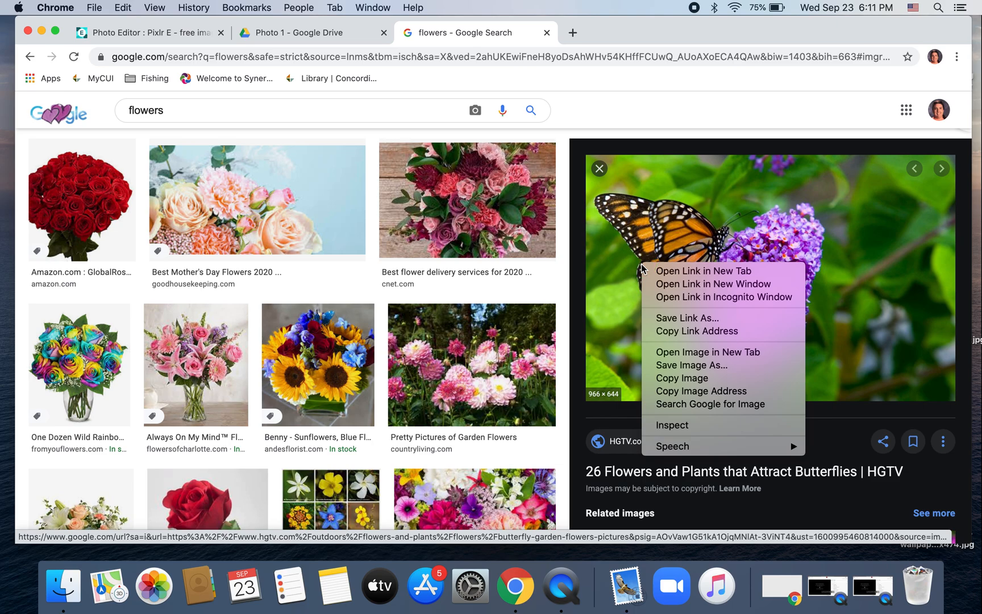
pyautogui.click(680, 391)
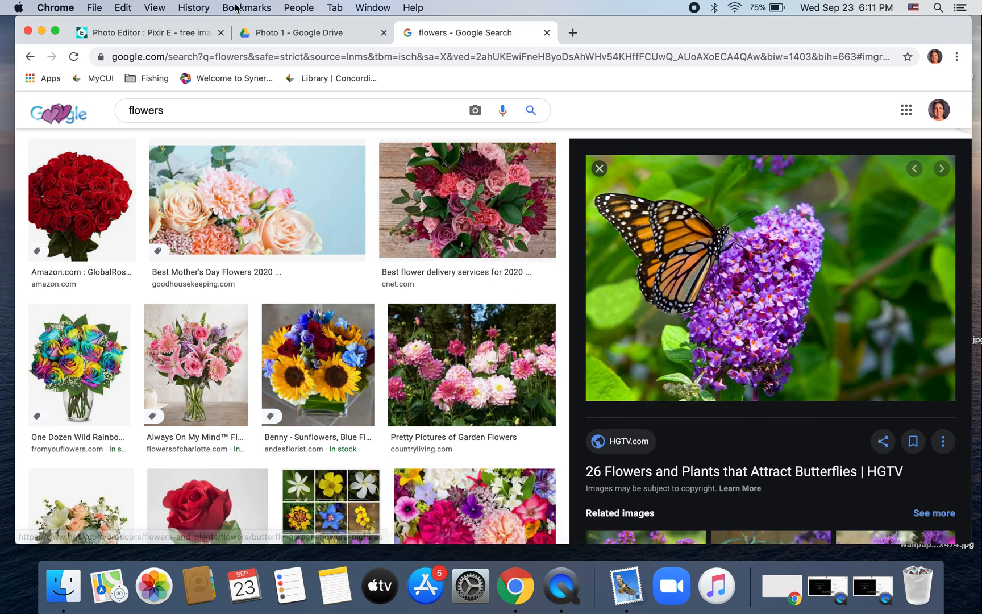
pyautogui.click(174, 35)
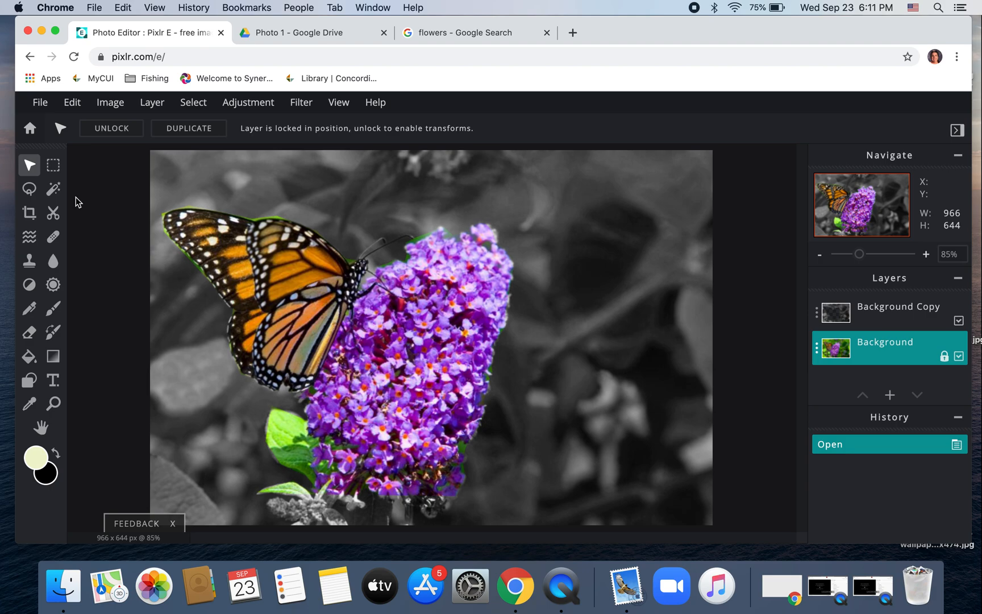
pyautogui.click(41, 104)
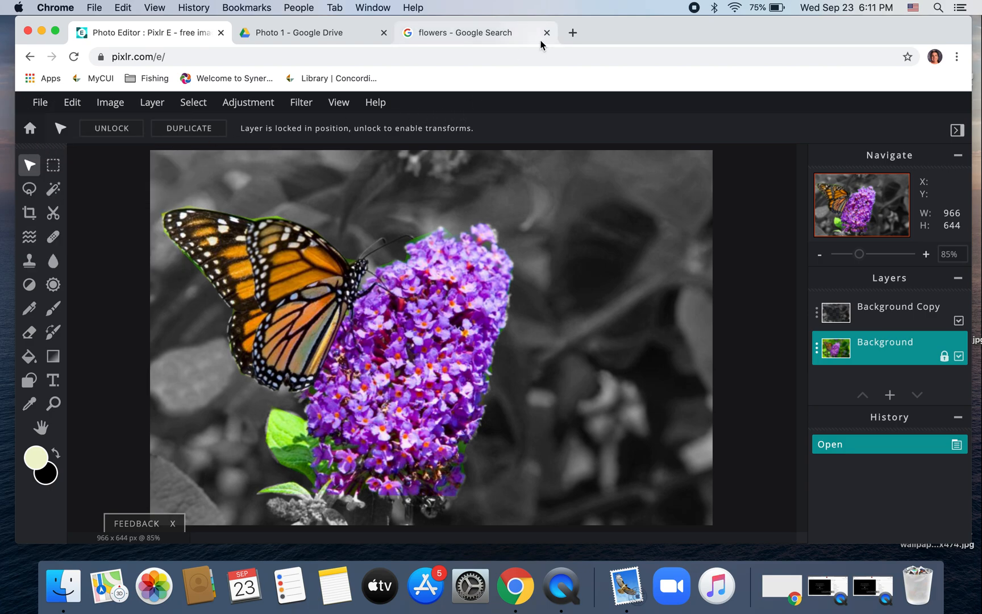
# Step: Open pixlr.com in a new browser tab and launch the Pixlr E editor
pyautogui.click(573, 33)
pyautogui.write('pixrl')
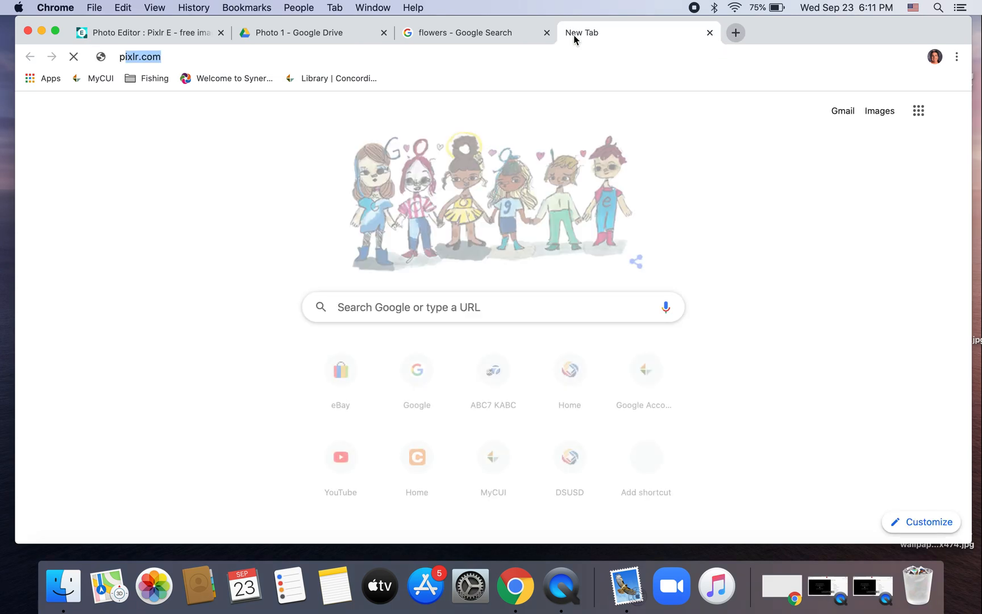
pyautogui.write('.com')
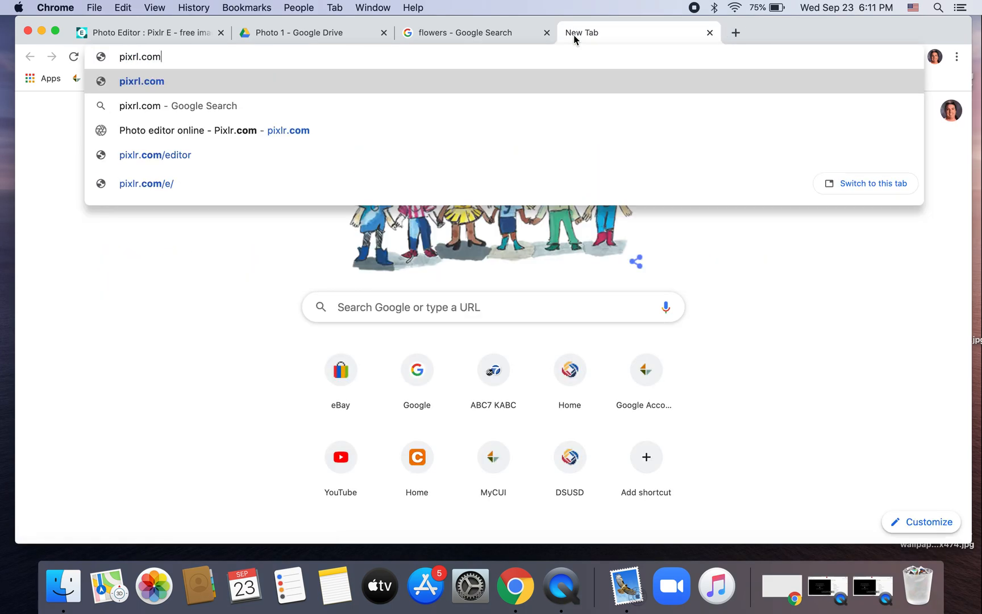
pyautogui.press('Return')
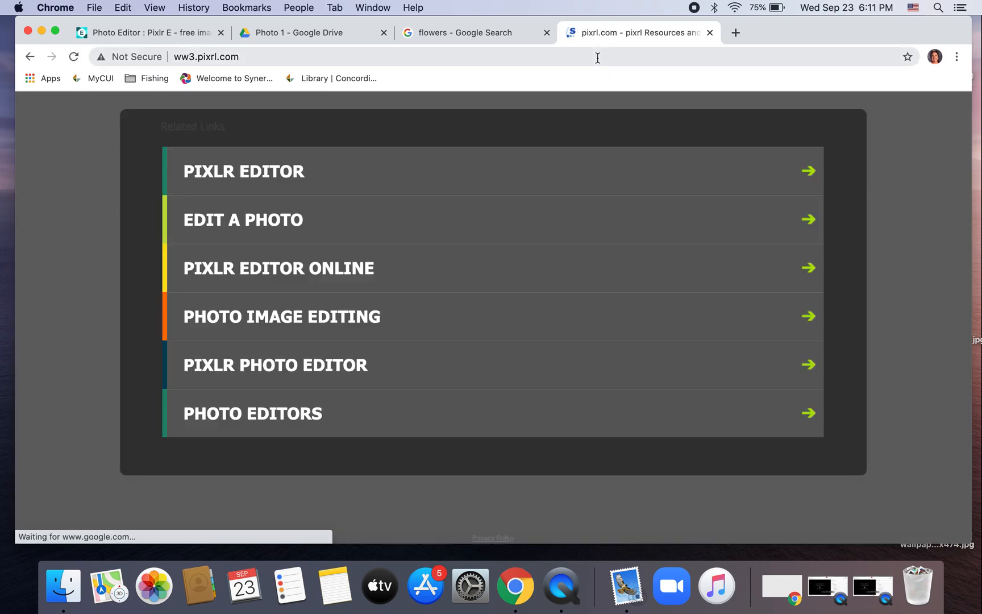
pyautogui.click(578, 57)
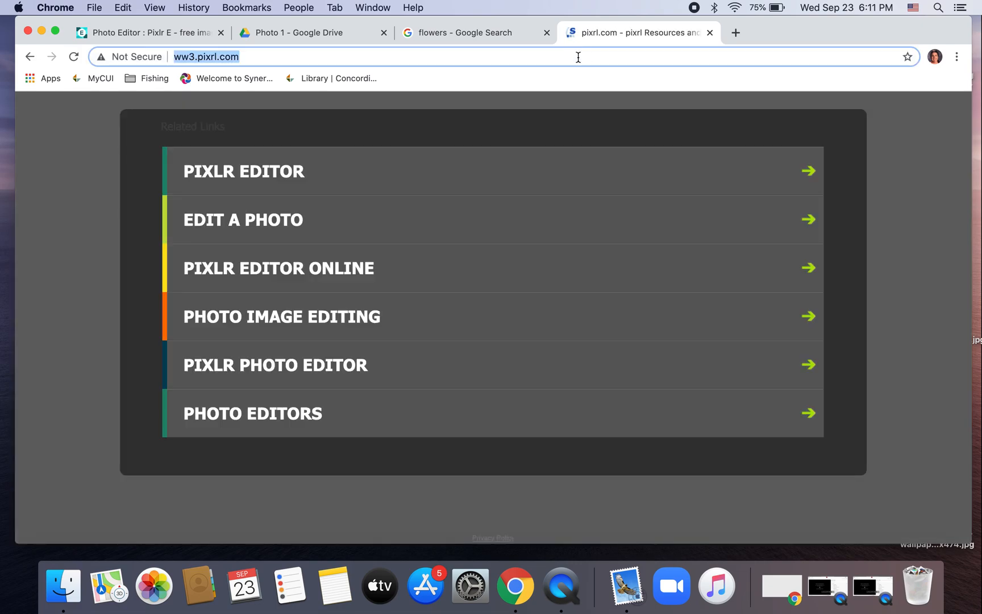
pyautogui.write('pixlr.')
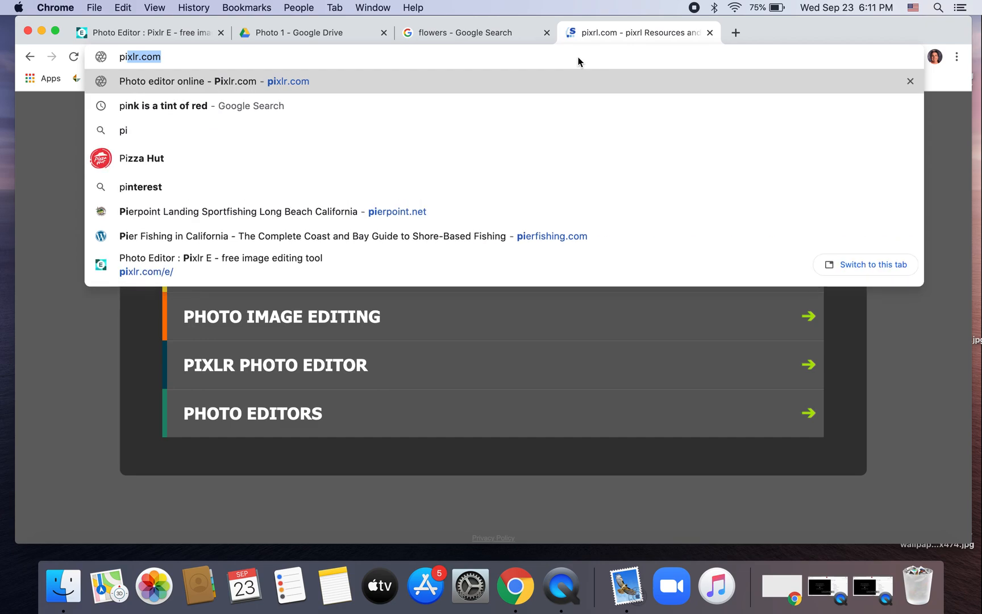
pyautogui.write('com')
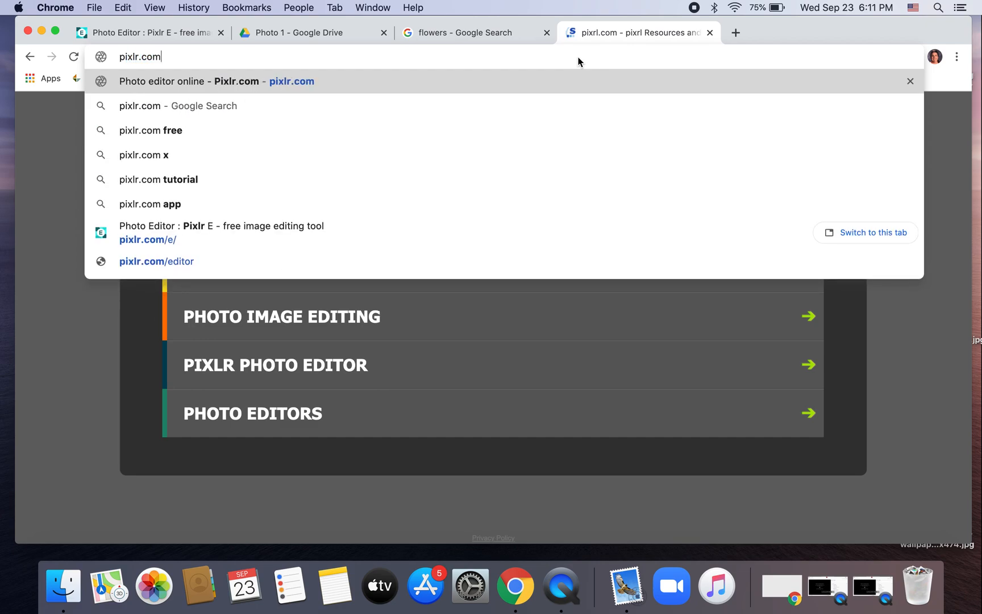
pyautogui.press('Return')
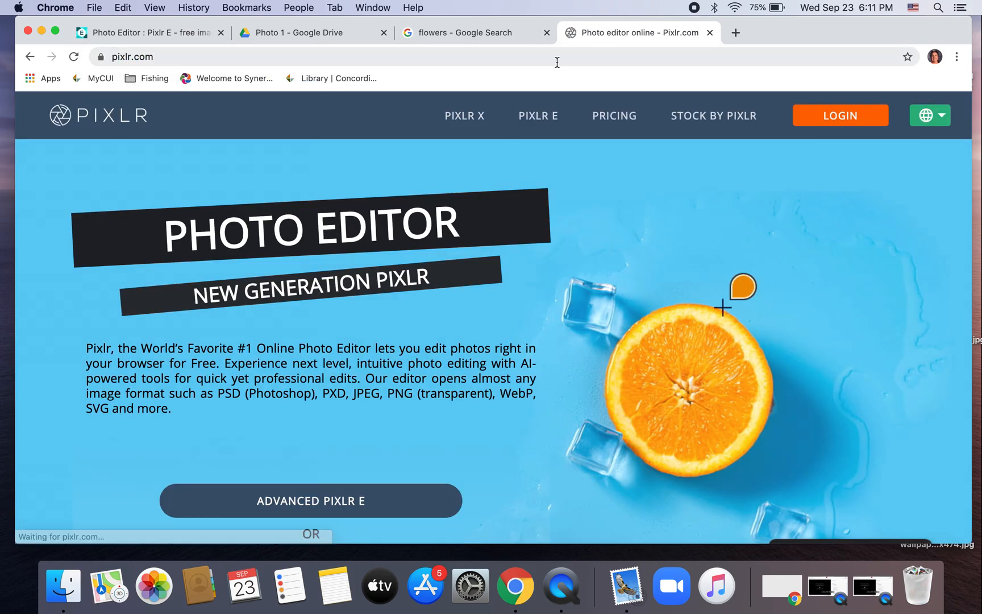
pyautogui.click(550, 118)
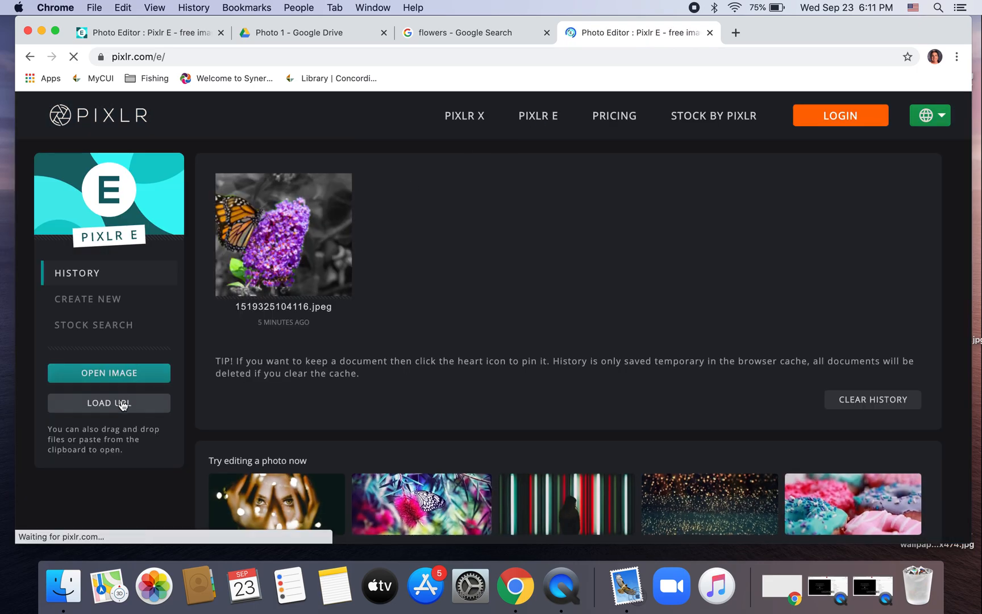
# Step: Load the butterfly photo into the editor from the copied image address
pyautogui.click(121, 400)
pyautogui.click(425, 321)
pyautogui.rightClick(427, 317)
pyautogui.click(443, 406)
pyautogui.click(576, 364)
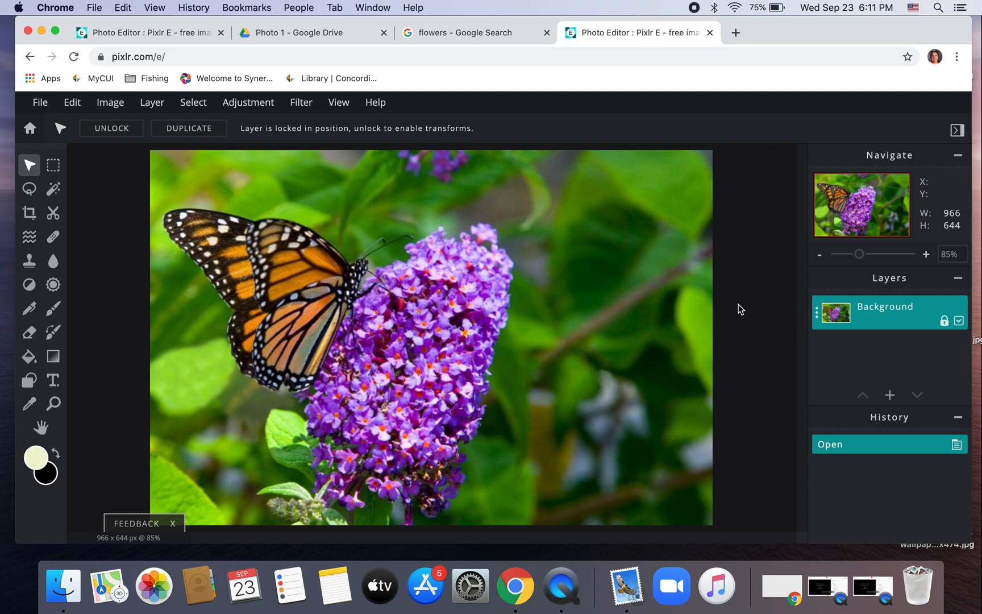
# Step: Duplicate the Background layer and desaturate the copy
pyautogui.click(817, 317)
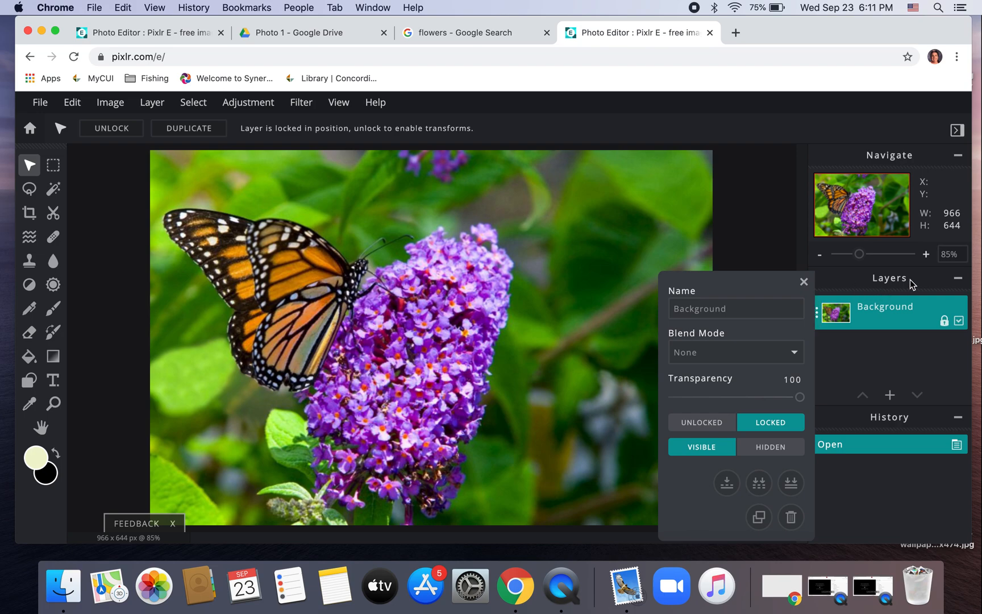
pyautogui.click(756, 307)
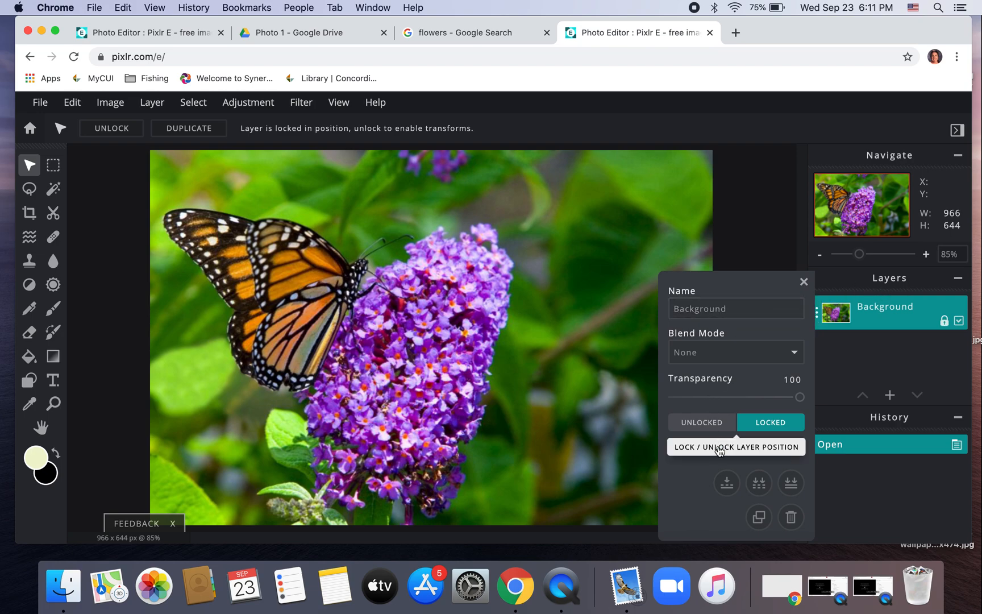
pyautogui.click(759, 517)
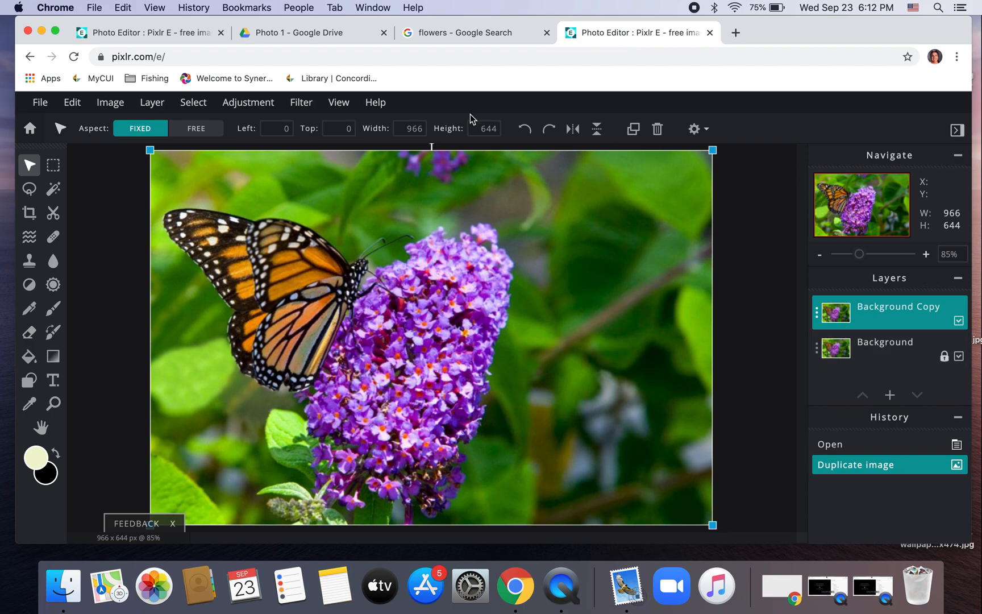
pyautogui.click(263, 107)
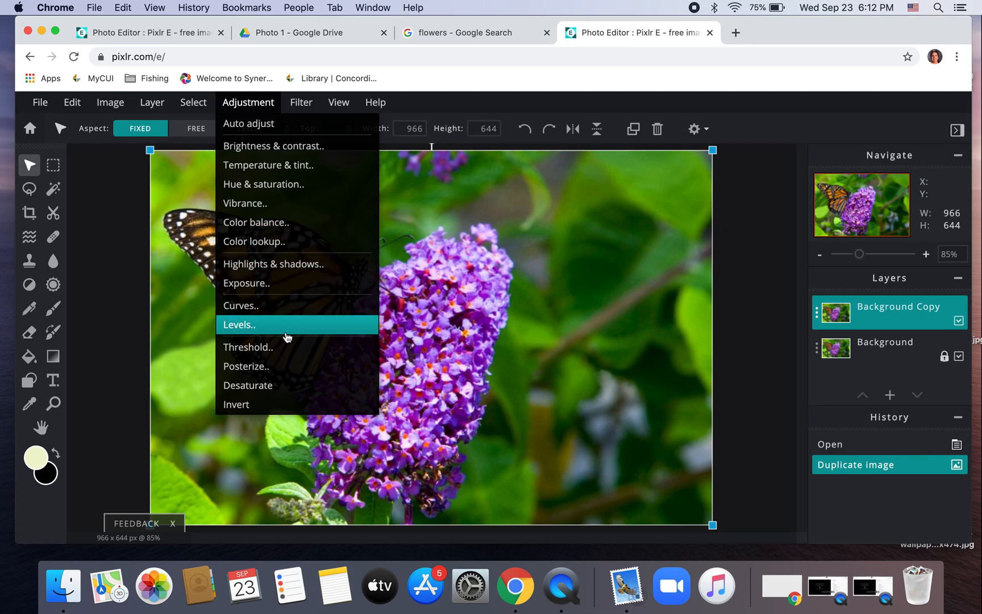
pyautogui.click(284, 386)
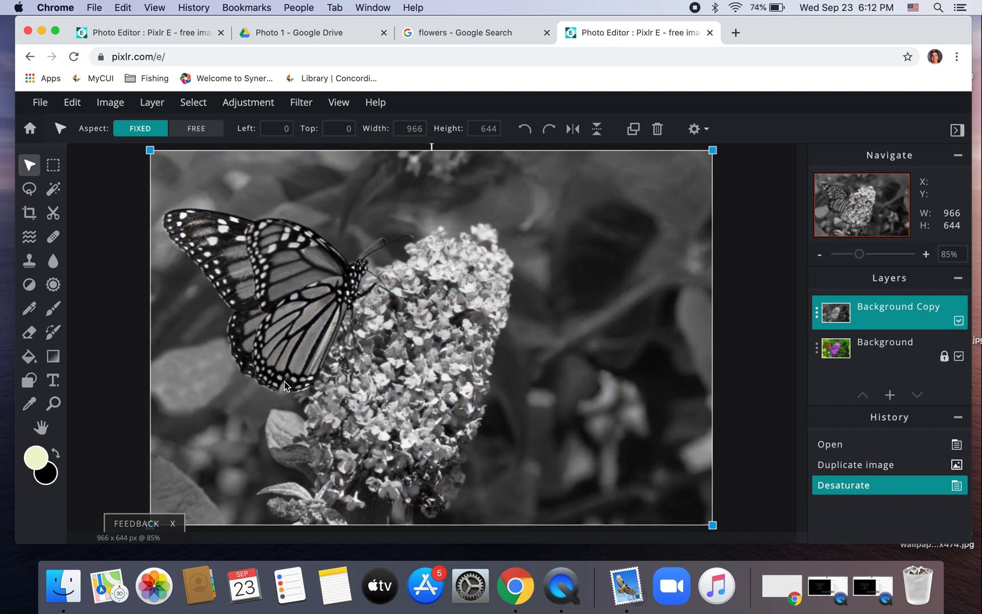
pyautogui.click(777, 319)
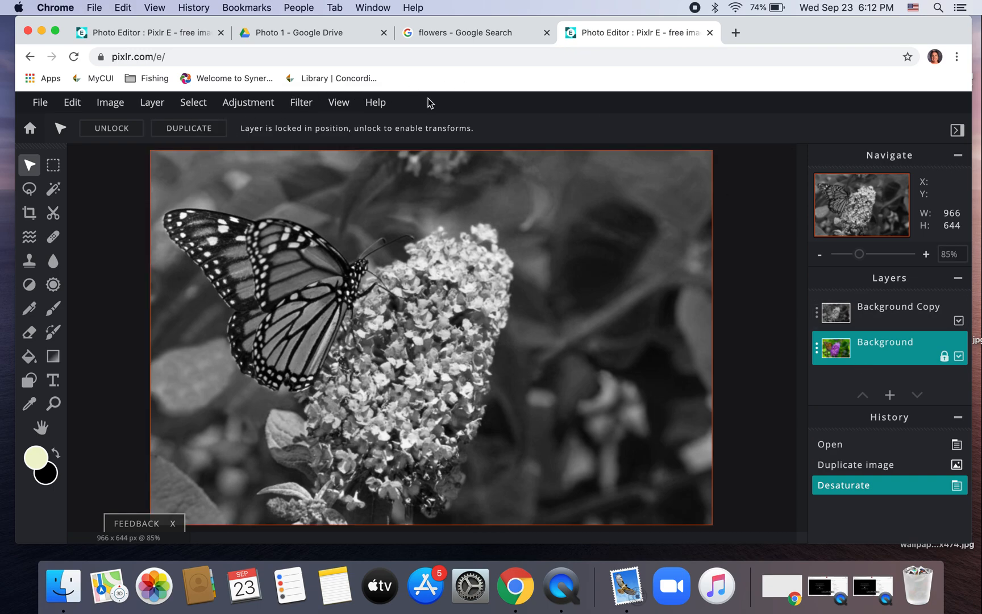
# Step: Examine how the finished butterfly example is built by hiding and reshowing its Background Copy and Background layers in turn
pyautogui.click(149, 32)
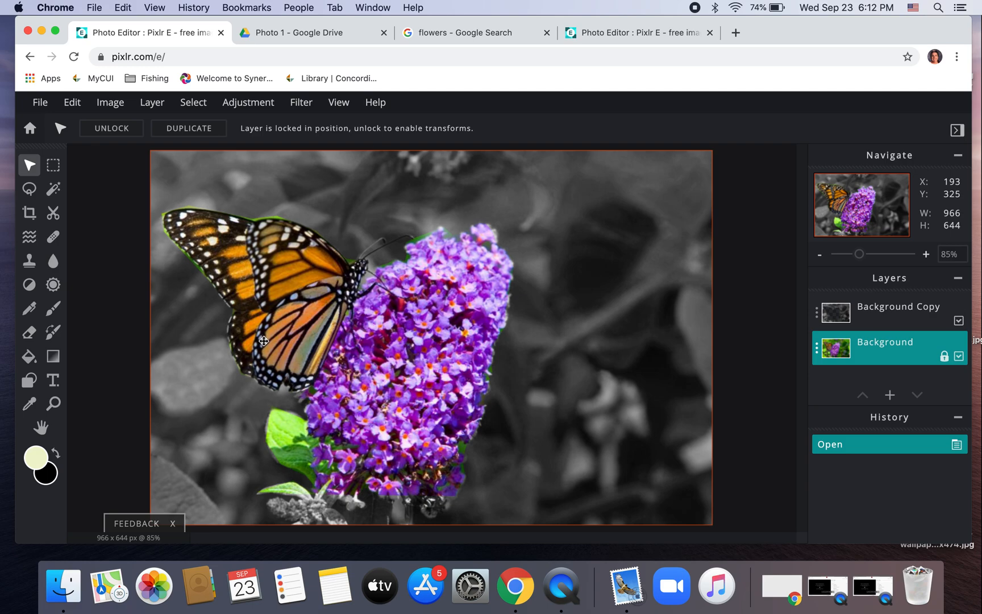
pyautogui.click(29, 188)
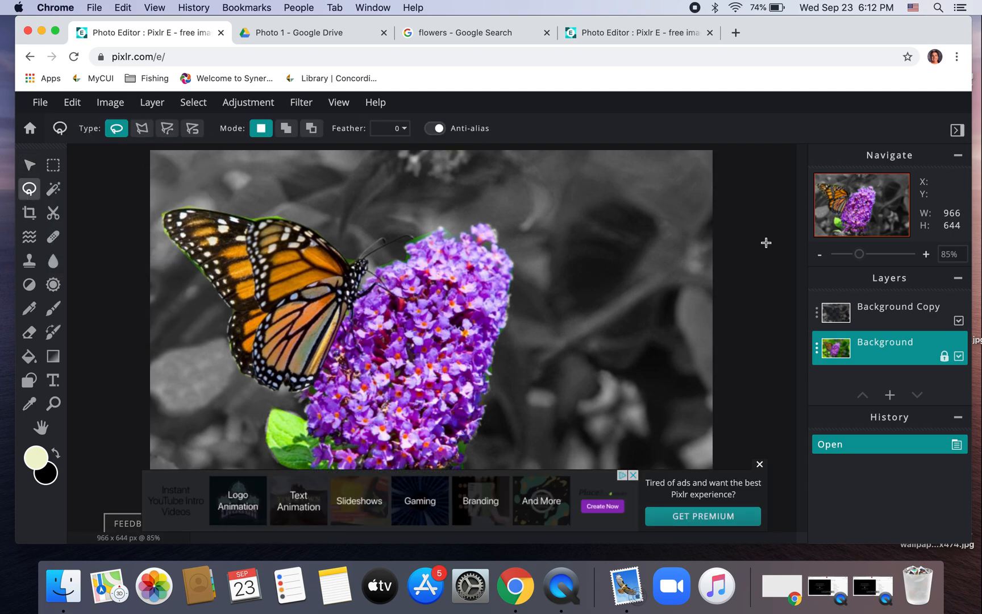
pyautogui.click(959, 321)
pyautogui.click(959, 322)
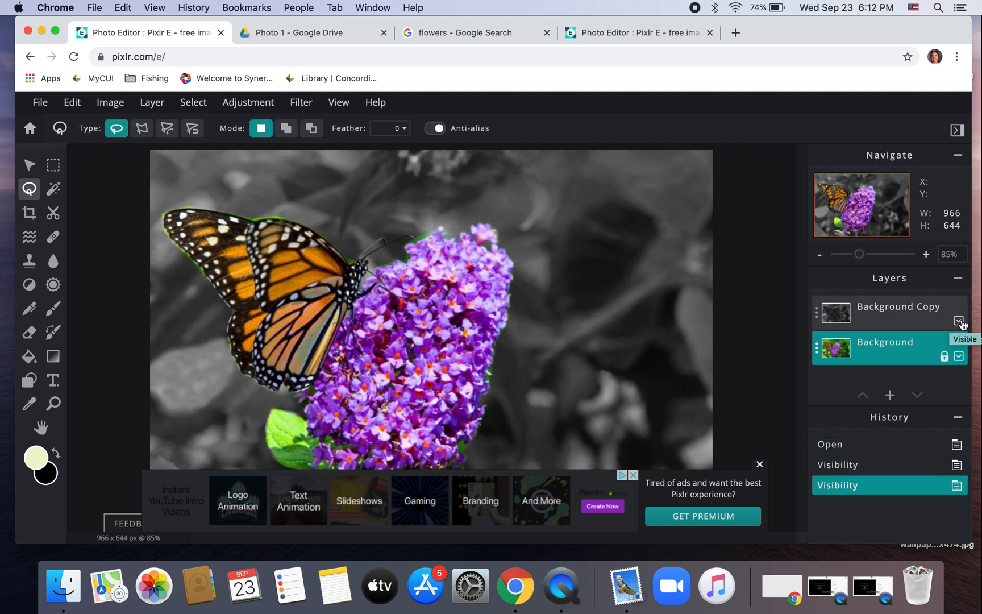
pyautogui.click(759, 465)
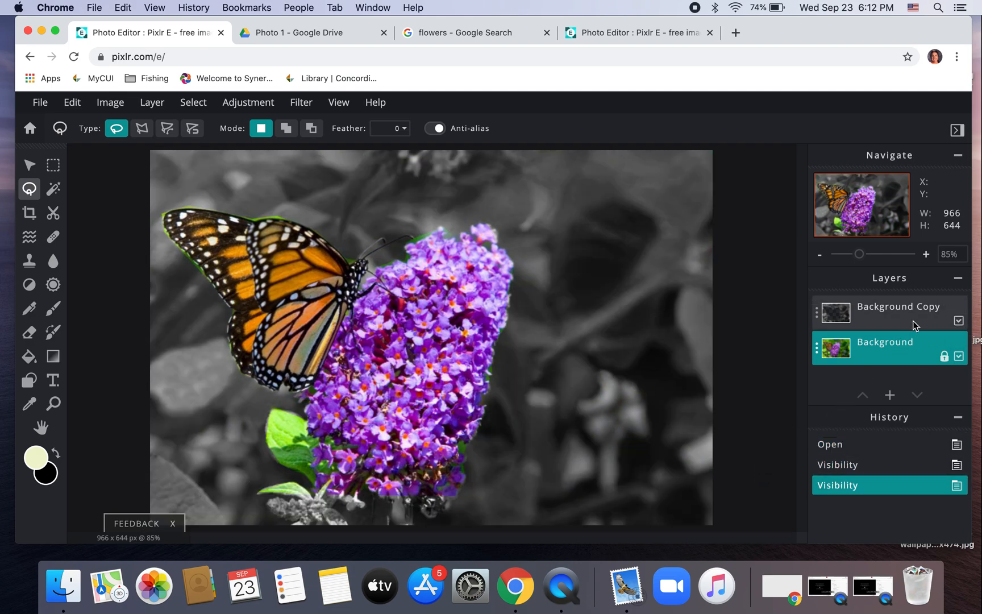
pyautogui.click(957, 356)
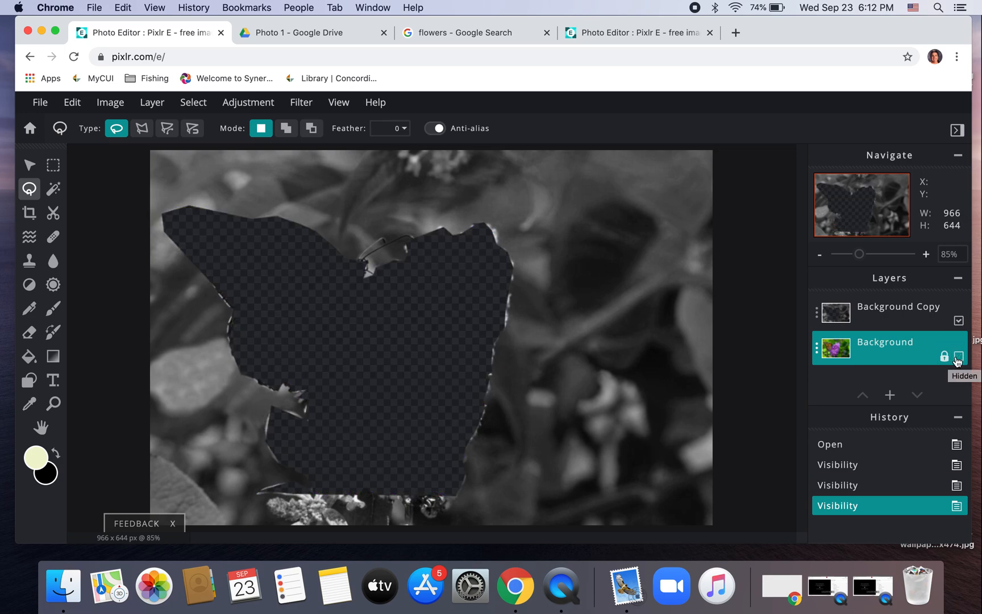
pyautogui.click(957, 356)
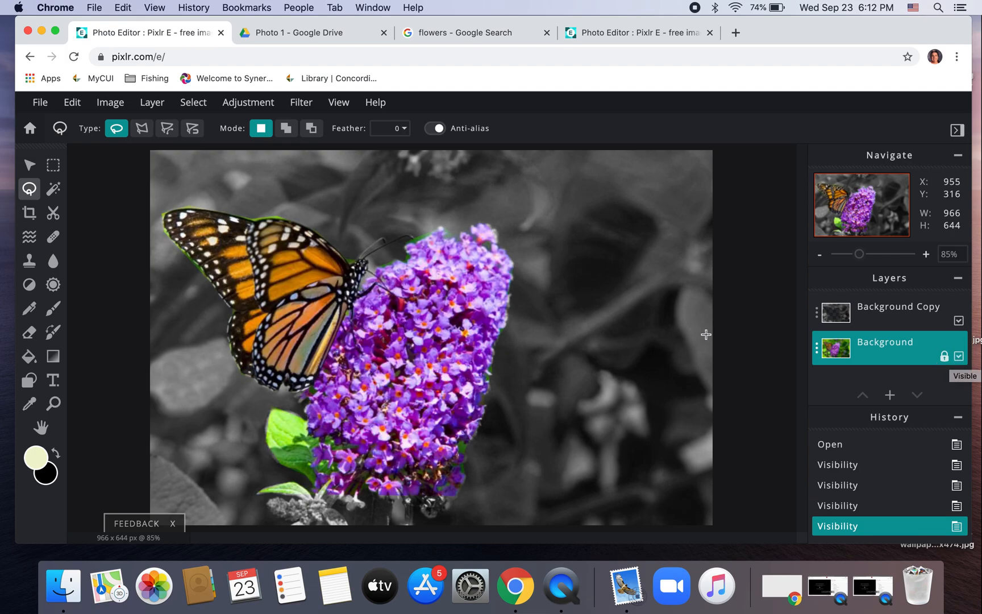
# Step: Return to the new butterfly document and set up the Eraser with a 40 px brush at 0% softness
pyautogui.click(637, 33)
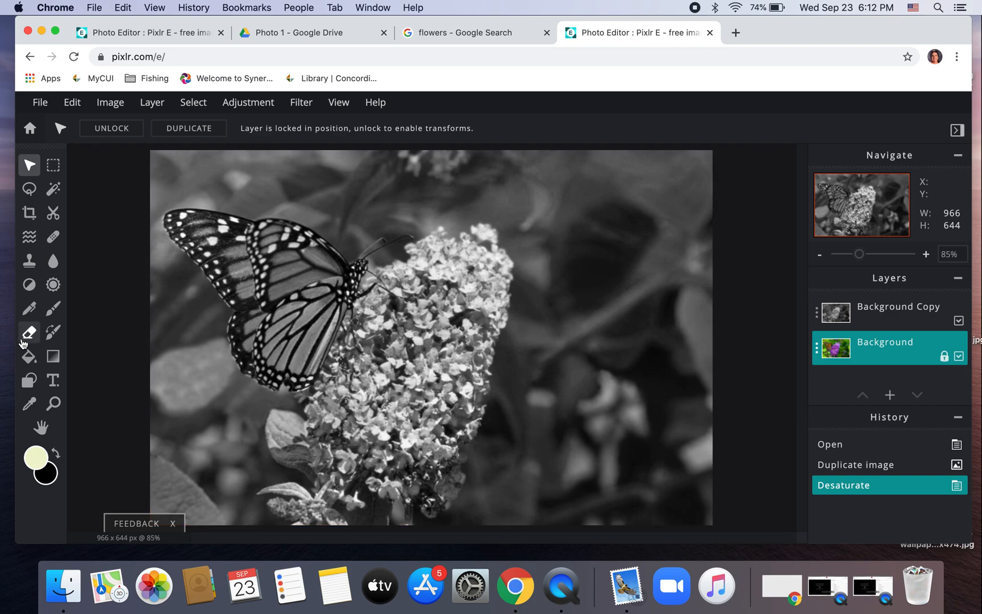
pyautogui.click(26, 339)
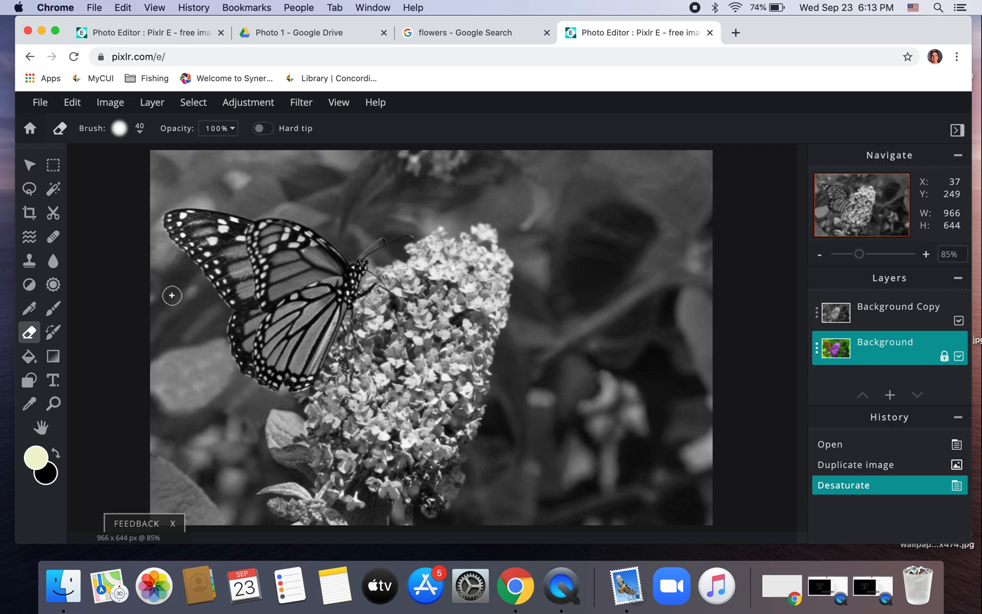
pyautogui.click(118, 134)
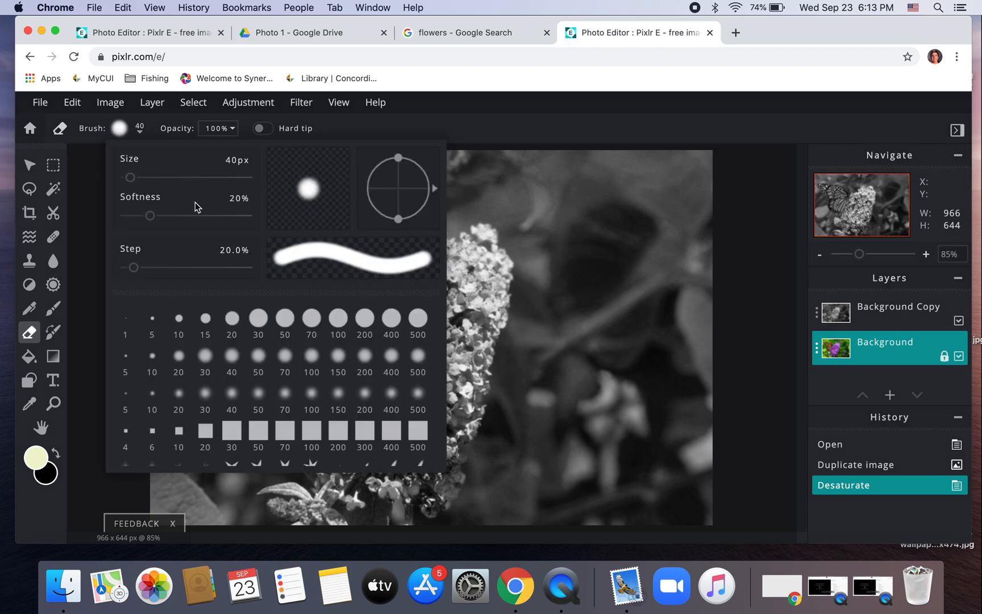
pyautogui.moveTo(149, 216); pyautogui.dragTo(124, 218)
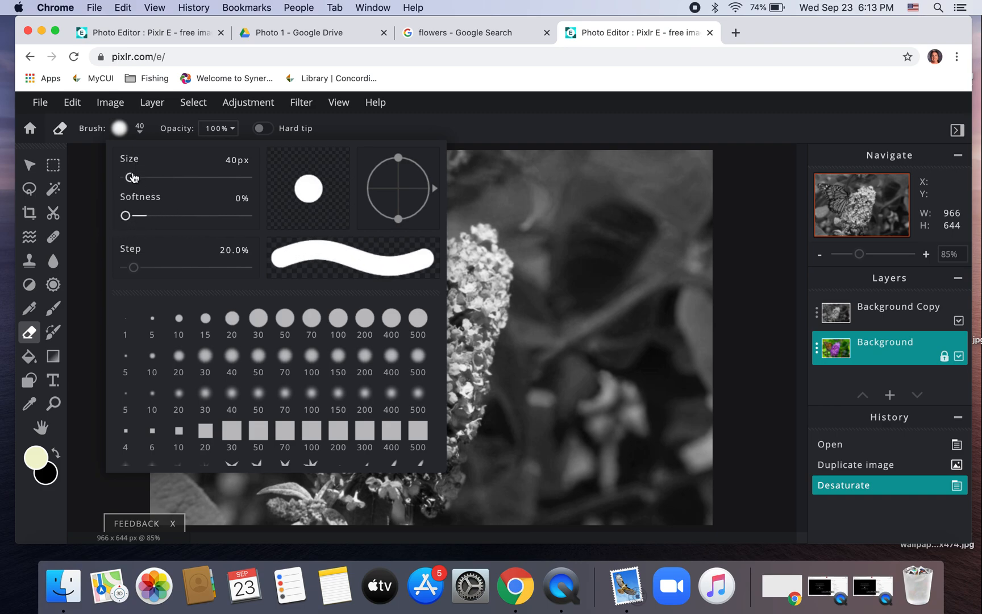
pyautogui.click(399, 127)
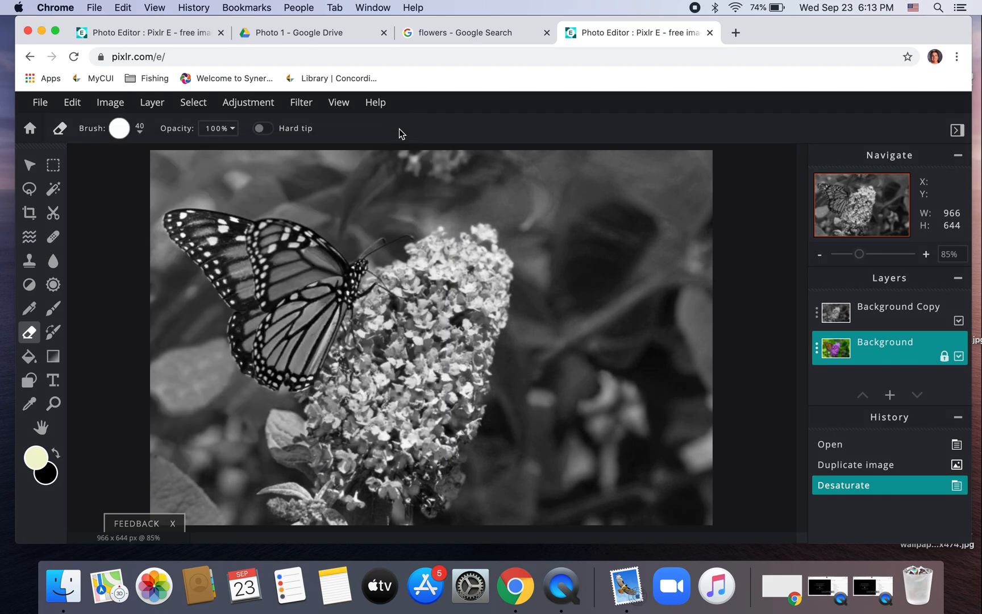
# Step: Try an eraser stroke over the flower, undo it, and make Background Copy the active layer
pyautogui.click(415, 292)
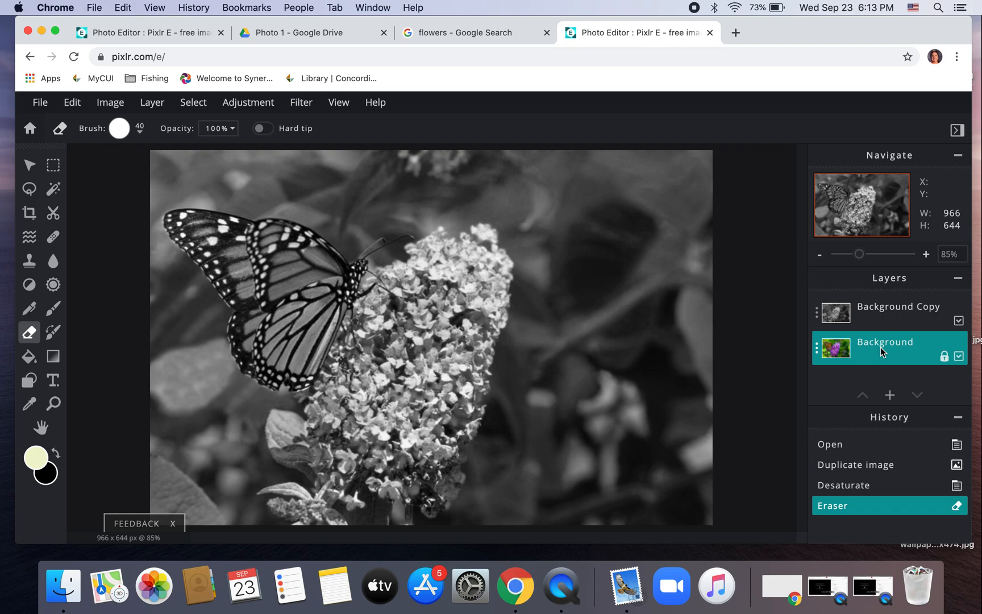
pyautogui.press('super+z')
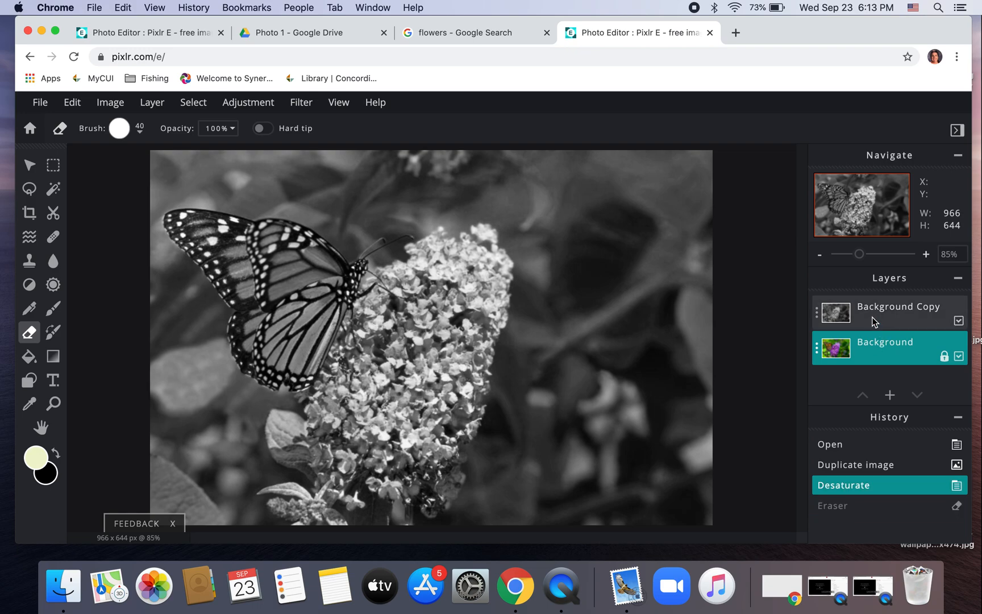
pyautogui.click(874, 319)
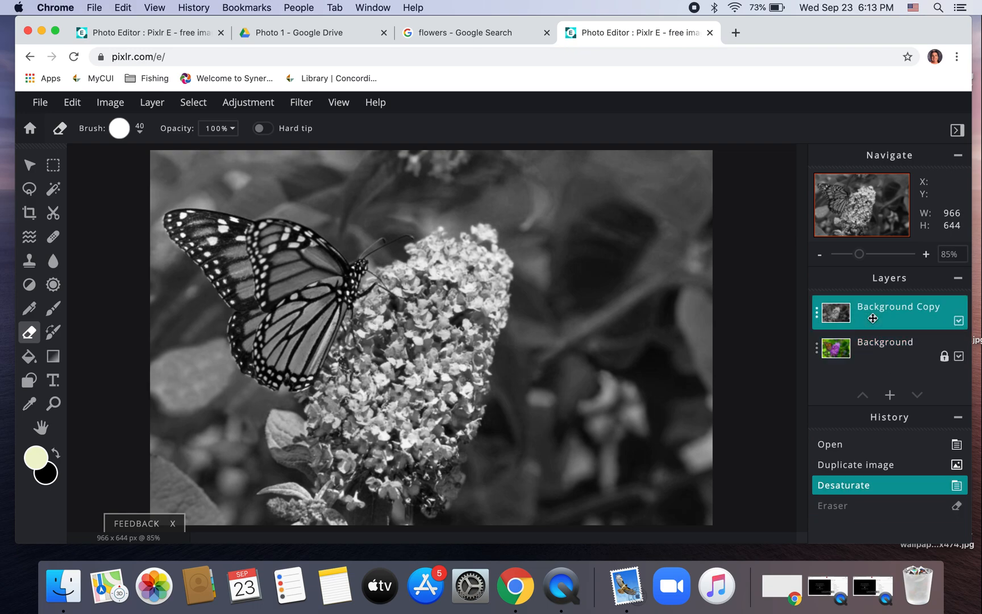
# Step: Erase Background Copy over the inner part of the flower, its stem and the butterfly's inner wing areas to reveal their color
pyautogui.moveTo(454, 314)
pyautogui.mouseDown()
pyautogui.moveTo(453, 292)
pyautogui.moveTo(390, 375)
pyautogui.moveTo(430, 333)
pyautogui.moveTo(416, 367)
pyautogui.moveTo(419, 316)
pyautogui.moveTo(363, 341)
pyautogui.moveTo(372, 319)
pyautogui.moveTo(398, 287)
pyautogui.moveTo(391, 323)
pyautogui.moveTo(441, 281)
pyautogui.moveTo(433, 320)
pyautogui.moveTo(432, 273)
pyautogui.moveTo(453, 258)
pyautogui.moveTo(463, 270)
pyautogui.moveTo(429, 334)
pyautogui.moveTo(395, 345)
pyautogui.moveTo(430, 326)
pyautogui.moveTo(398, 393)
pyautogui.moveTo(360, 373)
pyautogui.moveTo(365, 328)
pyautogui.moveTo(372, 383)
pyautogui.moveTo(388, 333)
pyautogui.moveTo(345, 345)
pyautogui.moveTo(337, 402)
pyautogui.moveTo(347, 425)
pyautogui.moveTo(359, 427)
pyautogui.moveTo(360, 412)
pyautogui.moveTo(339, 395)
pyautogui.moveTo(386, 414)
pyautogui.moveTo(313, 511)
pyautogui.moveTo(379, 438)
pyautogui.moveTo(373, 459)
pyautogui.moveTo(389, 465)
pyautogui.moveTo(410, 408)
pyautogui.moveTo(386, 440)
pyautogui.moveTo(410, 425)
pyautogui.moveTo(476, 282)
pyautogui.moveTo(451, 255)
pyautogui.moveTo(352, 314)
pyautogui.moveTo(327, 290)
pyautogui.mouseUp()
pyautogui.moveTo(303, 345)
pyautogui.mouseDown()
pyautogui.moveTo(296, 317)
pyautogui.moveTo(321, 278)
pyautogui.moveTo(307, 264)
pyautogui.moveTo(297, 271)
pyautogui.moveTo(305, 297)
pyautogui.moveTo(299, 277)
pyautogui.moveTo(287, 281)
pyautogui.moveTo(283, 305)
pyautogui.moveTo(271, 289)
pyautogui.moveTo(282, 257)
pyautogui.moveTo(305, 263)
pyautogui.moveTo(318, 283)
pyautogui.moveTo(313, 269)
pyautogui.moveTo(325, 260)
pyautogui.moveTo(331, 319)
pyautogui.moveTo(300, 338)
pyautogui.moveTo(268, 314)
pyautogui.moveTo(284, 306)
pyautogui.moveTo(299, 339)
pyautogui.moveTo(333, 306)
pyautogui.moveTo(316, 351)
pyautogui.moveTo(283, 347)
pyautogui.mouseUp()
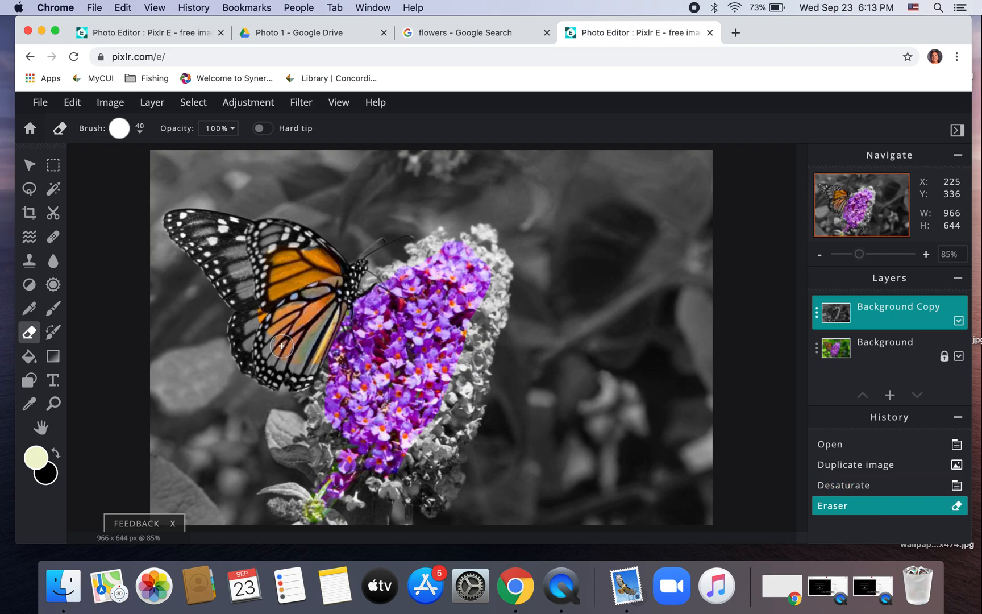
# Step: Try clearing a four-sided polygonal lasso selection on Background Copy in the background beside the flower, and undo both the clear and the selection
pyautogui.click(29, 188)
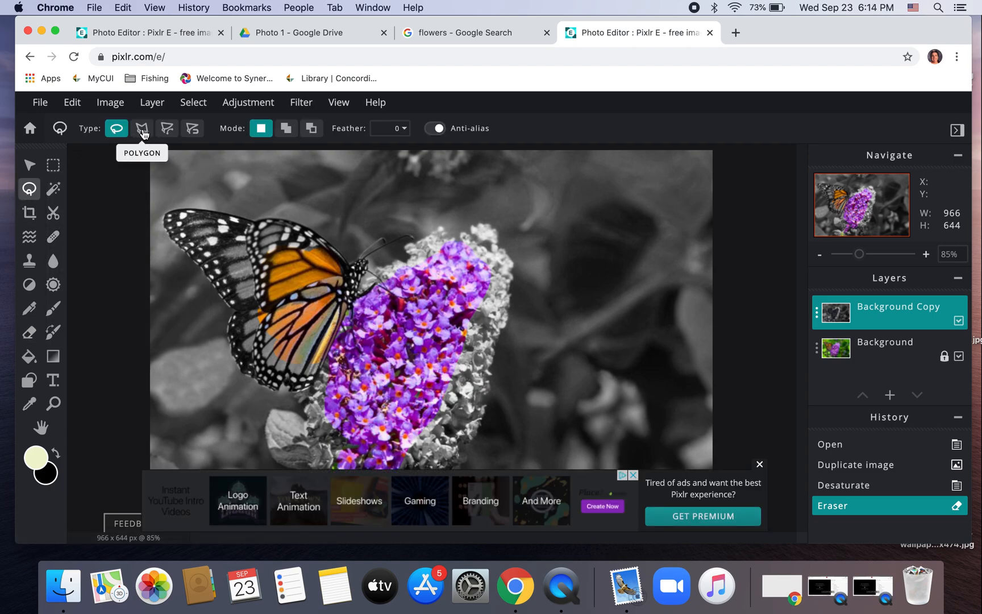
pyautogui.click(760, 466)
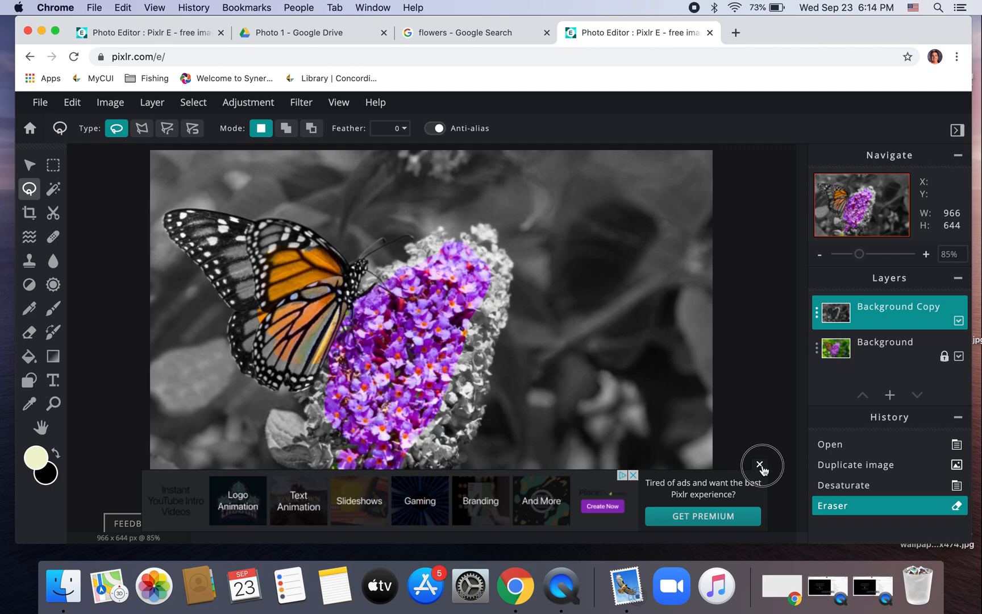
pyautogui.click(137, 139)
pyautogui.click(555, 195)
pyautogui.click(586, 285)
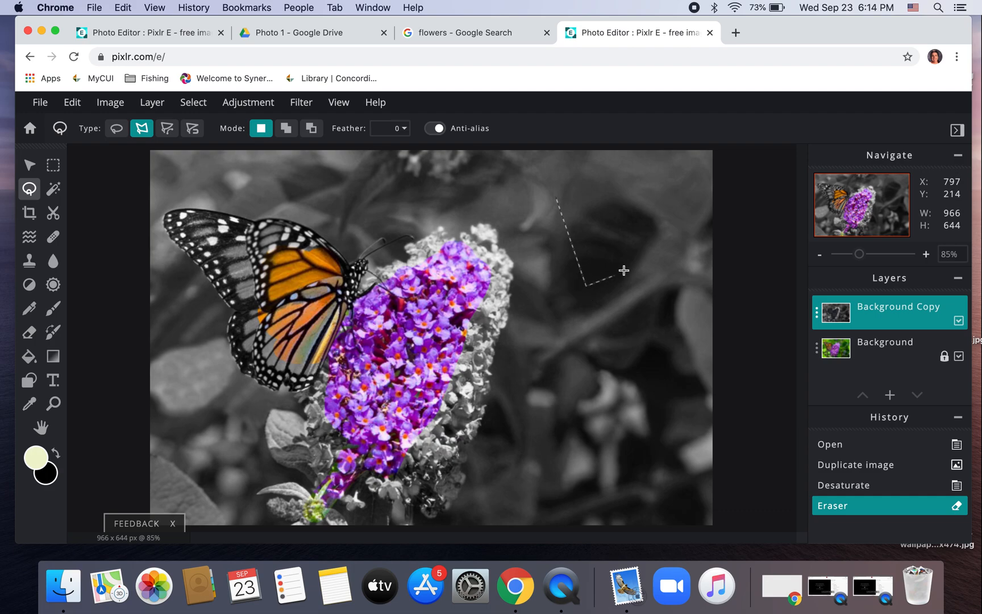
pyautogui.click(643, 261)
pyautogui.click(629, 208)
pyautogui.click(557, 198)
pyautogui.press('Delete')
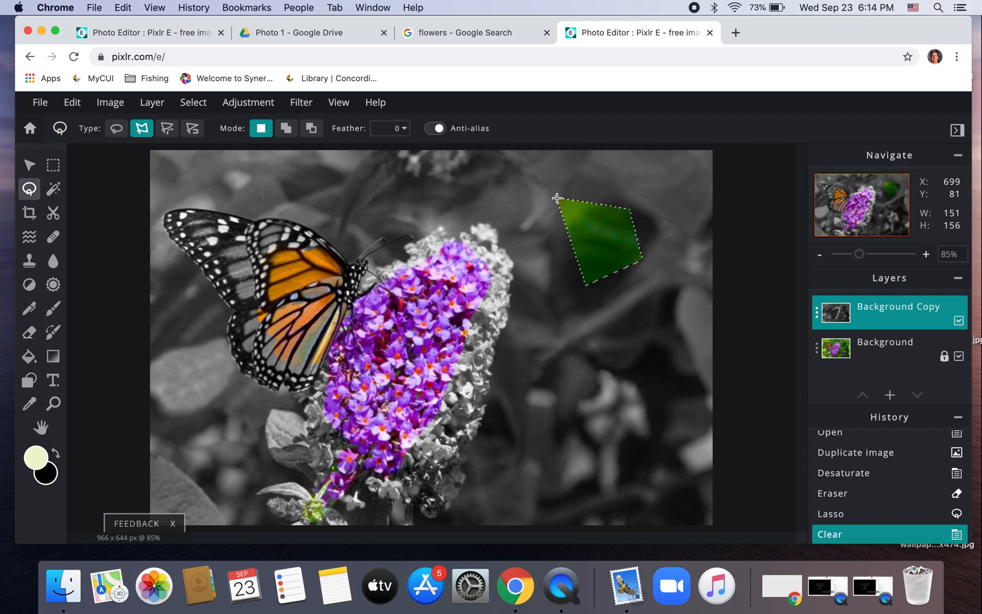
pyautogui.press('super+z')
pyautogui.press('super+z')
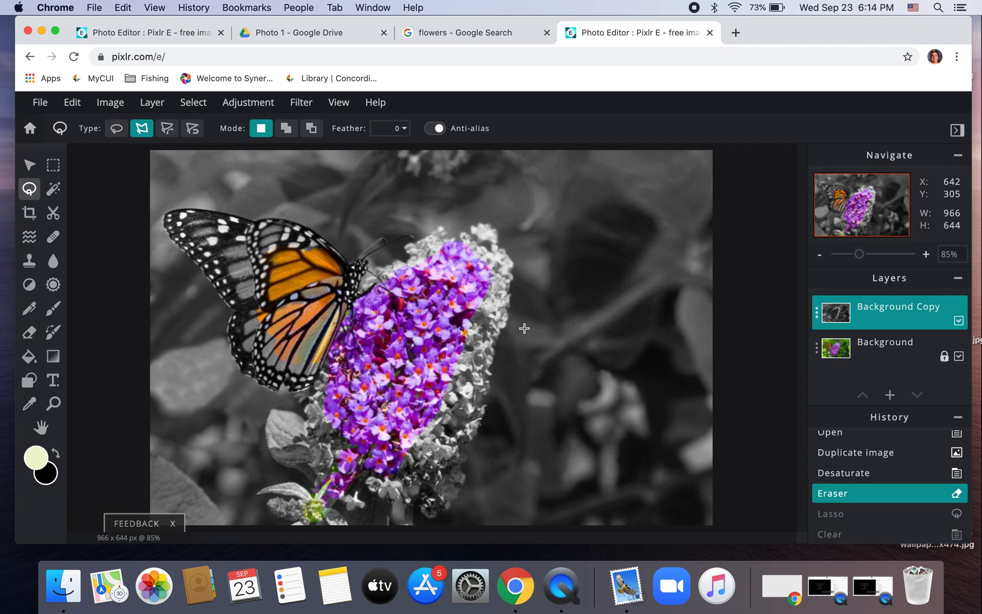
# Step: Bring up the file commands for the partly erased butterfly image
pyautogui.click(45, 106)
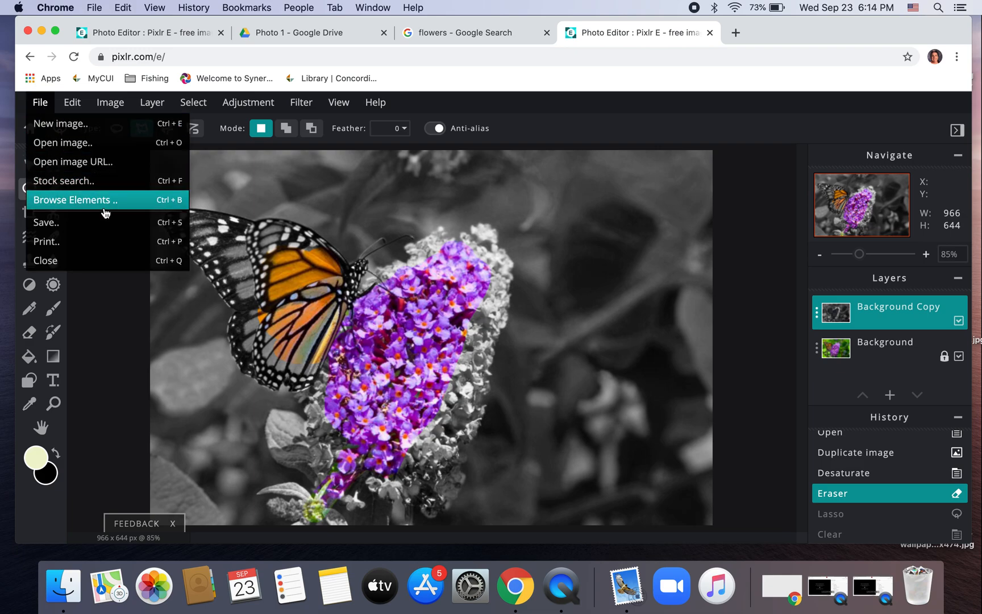